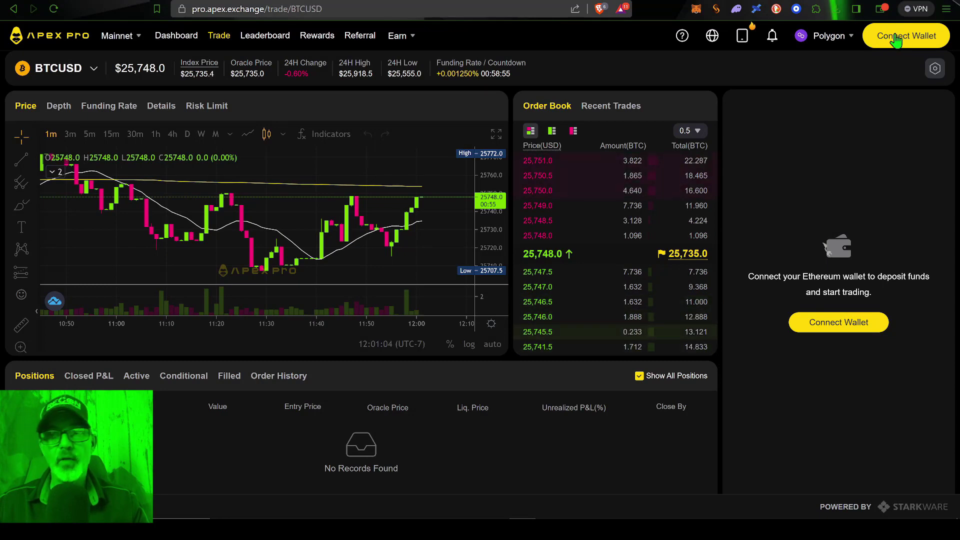
- Open the Connect Your Wallet dialog from the BTC-USD trading page
click(893, 43)
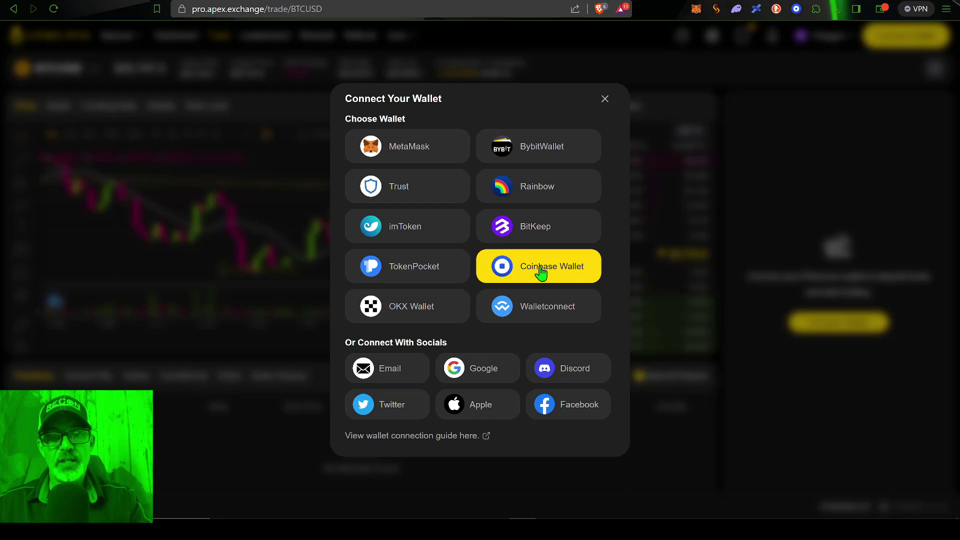
- Connect Coinbase Wallet to ApeX Pro, unlocking the extension and approving the site connection
click(541, 271)
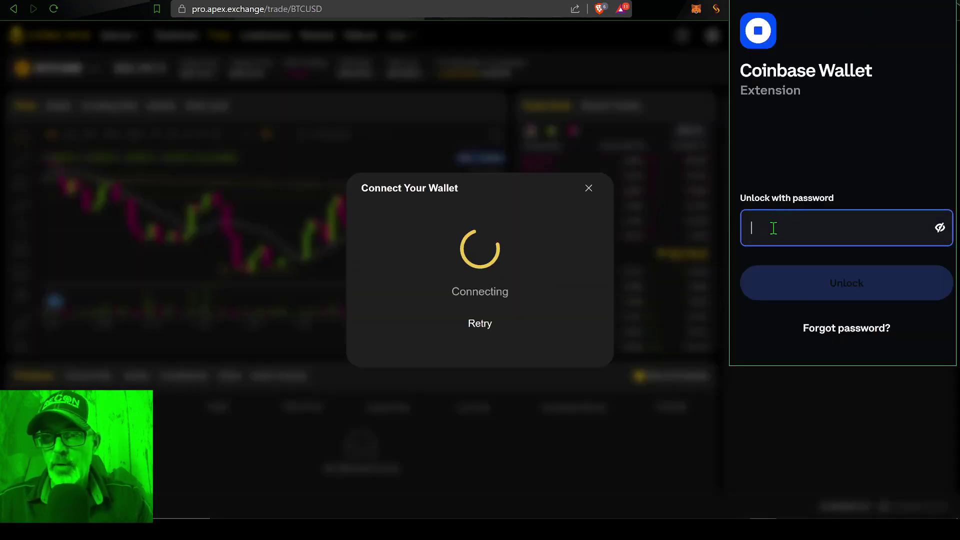
text(**************)
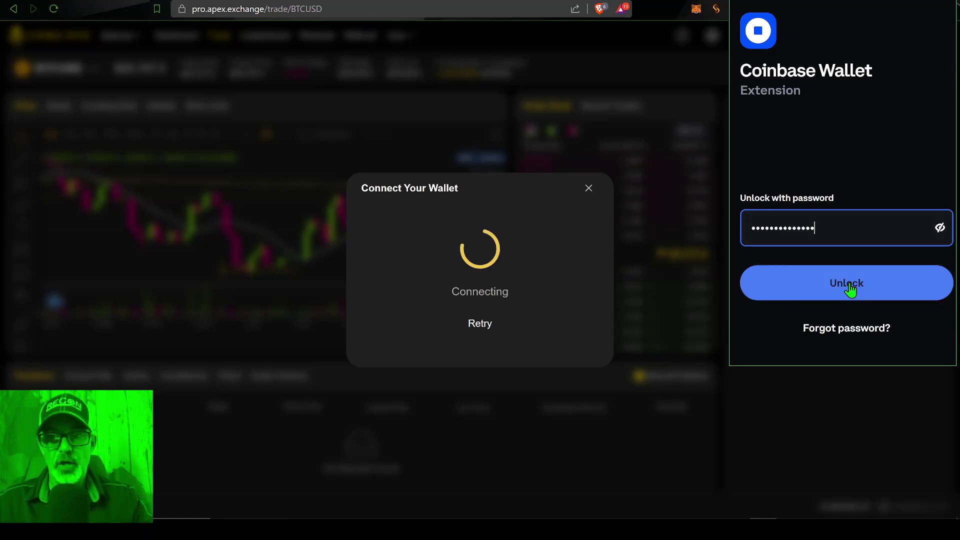
click(849, 289)
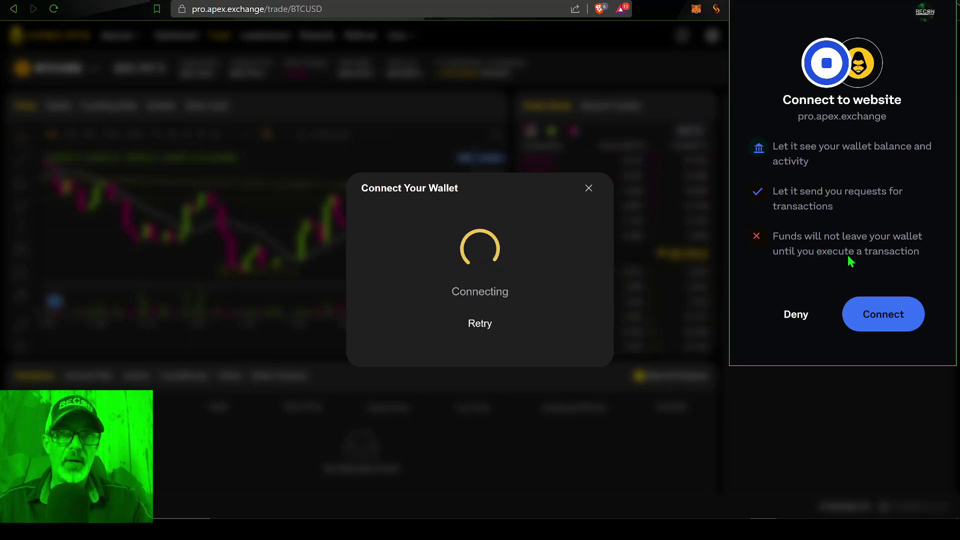
click(880, 322)
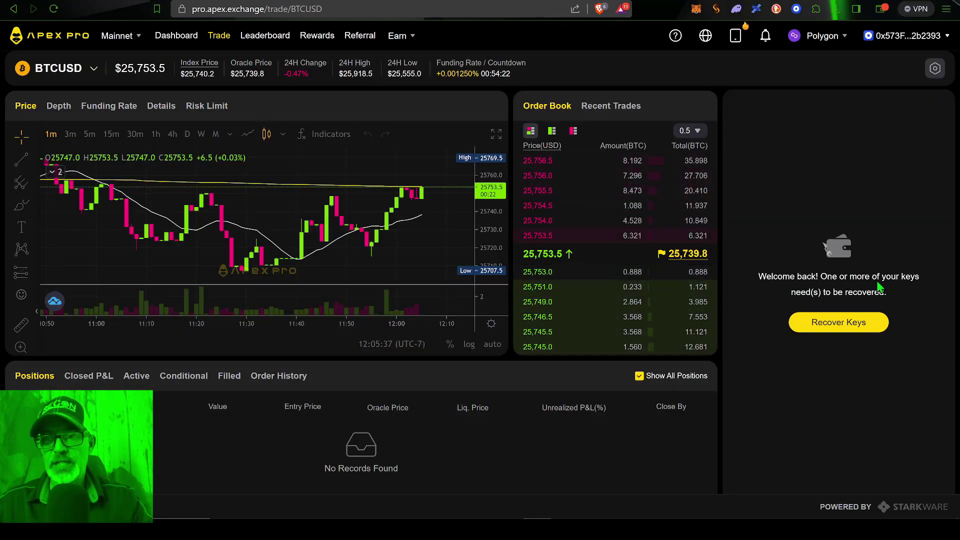
- Recover the trading keys by signing the ownership message in Coinbase Wallet
click(840, 322)
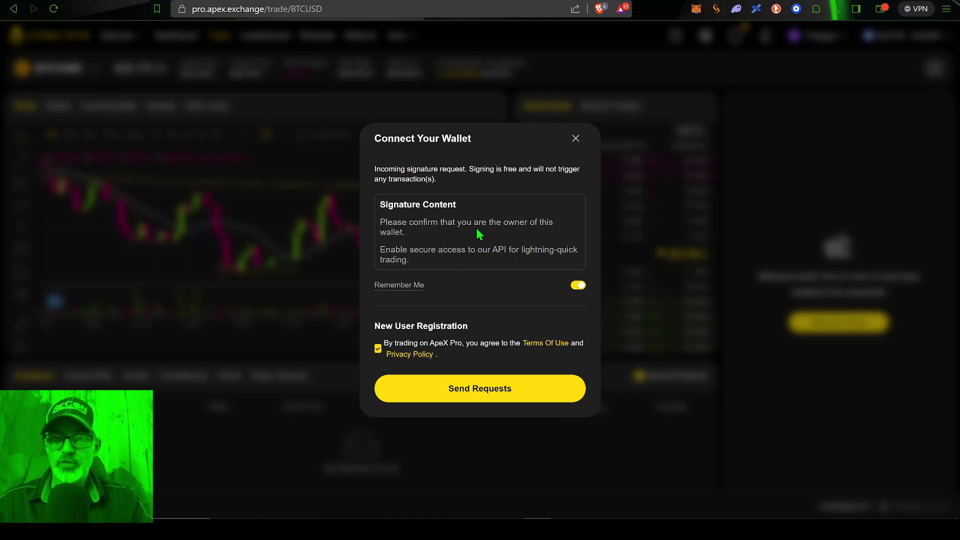
click(481, 390)
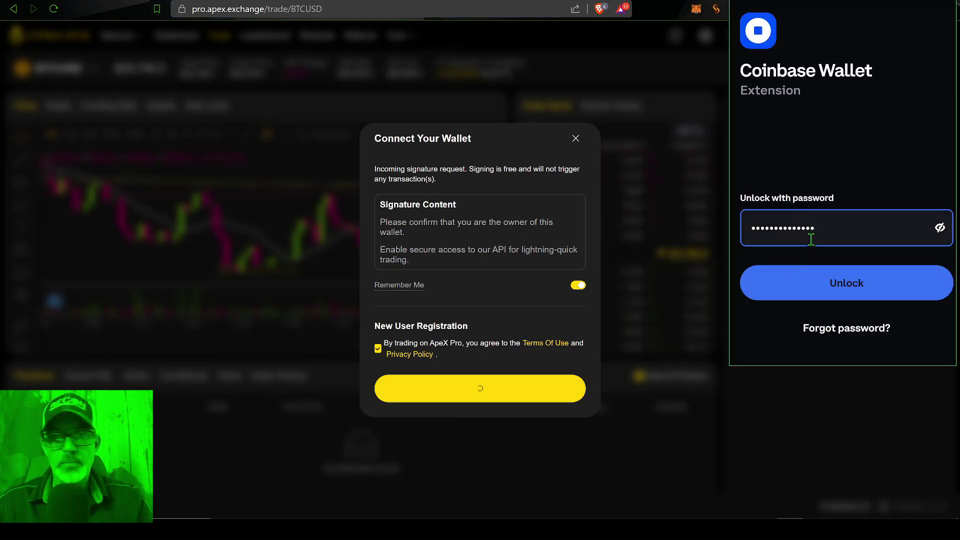
click(836, 282)
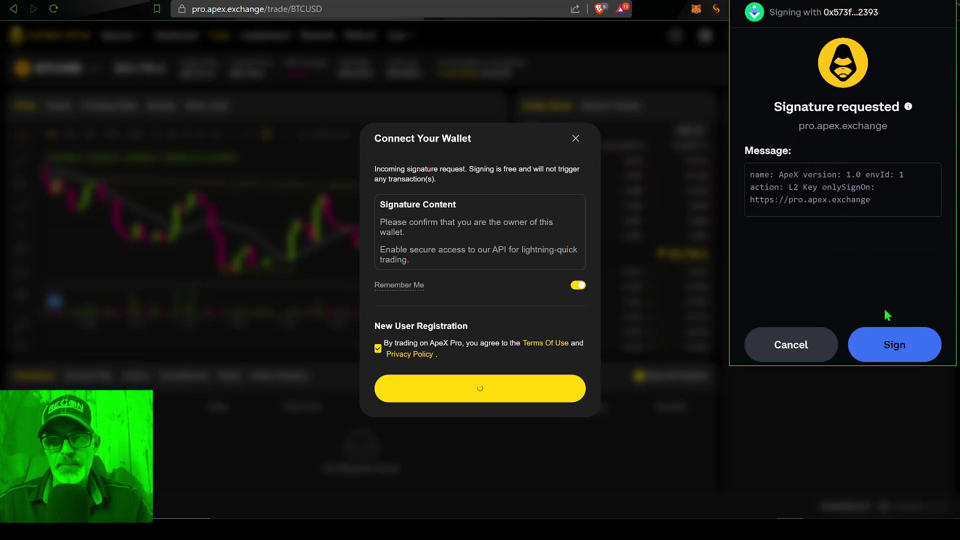
click(893, 342)
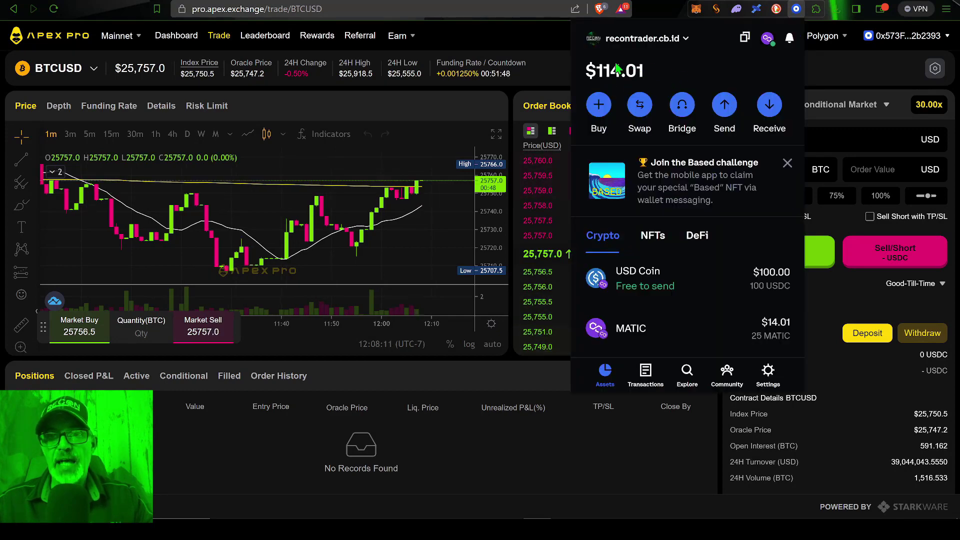
- Keep Polygon as the Coinbase Wallet network and close the wallet popup
click(768, 42)
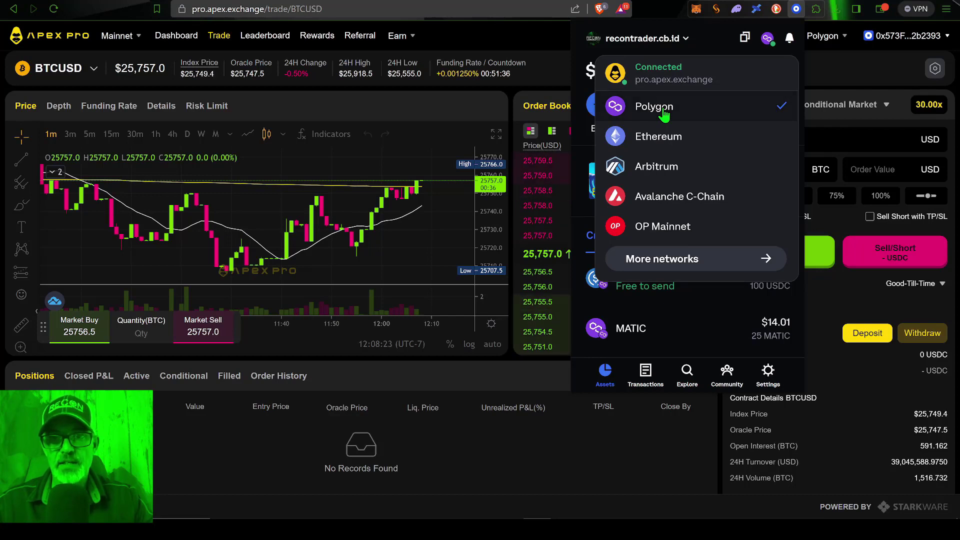
click(666, 109)
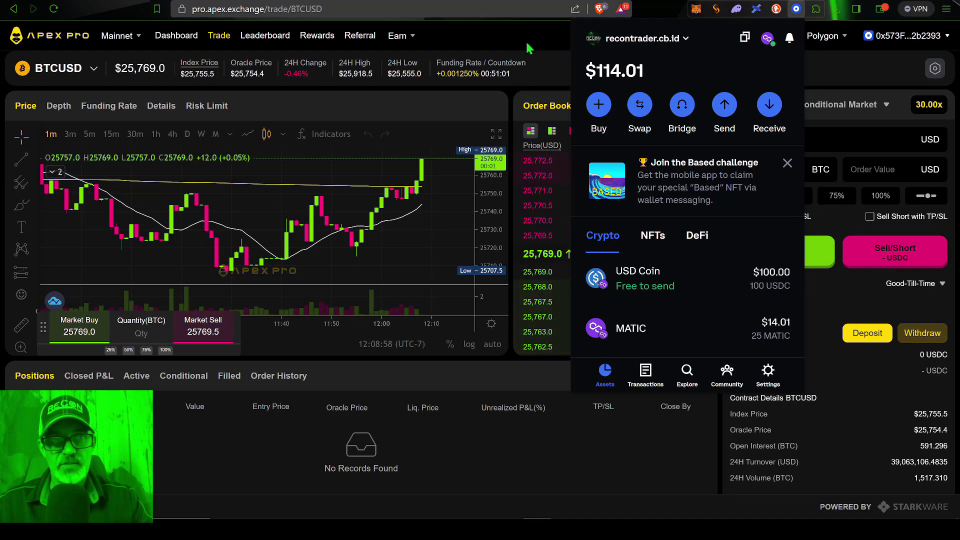
click(872, 71)
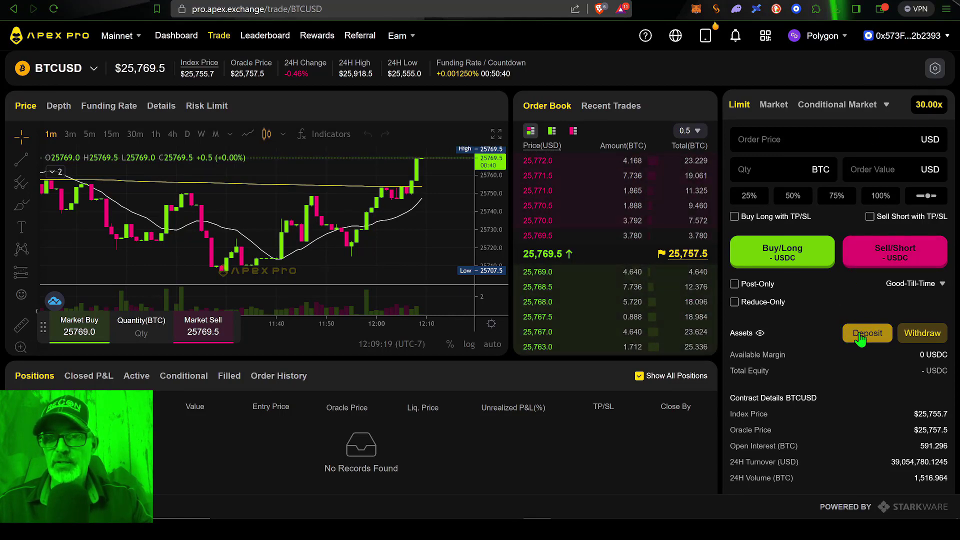
- Fill a Polygon USDC deposit with the maximum 100 USDC and highlight the enable-USDC note
click(860, 339)
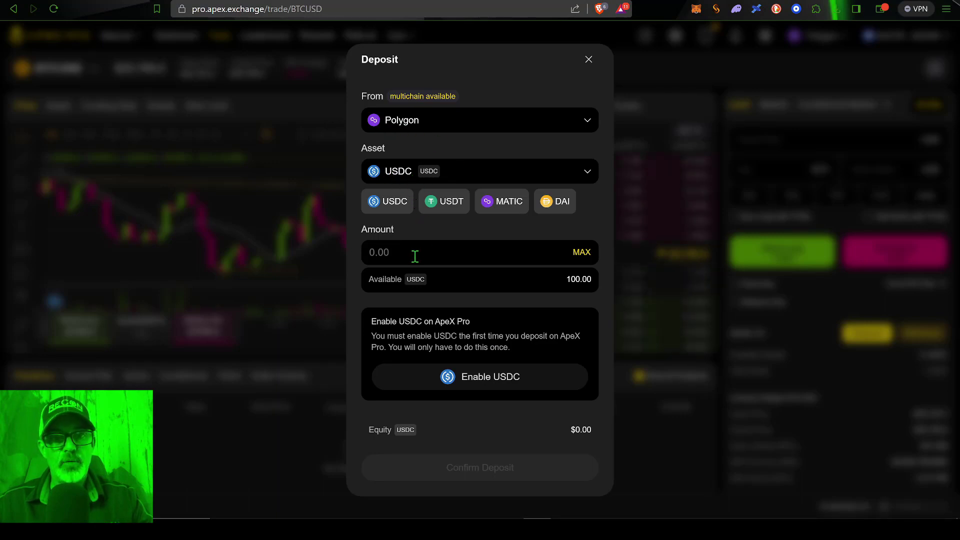
click(581, 254)
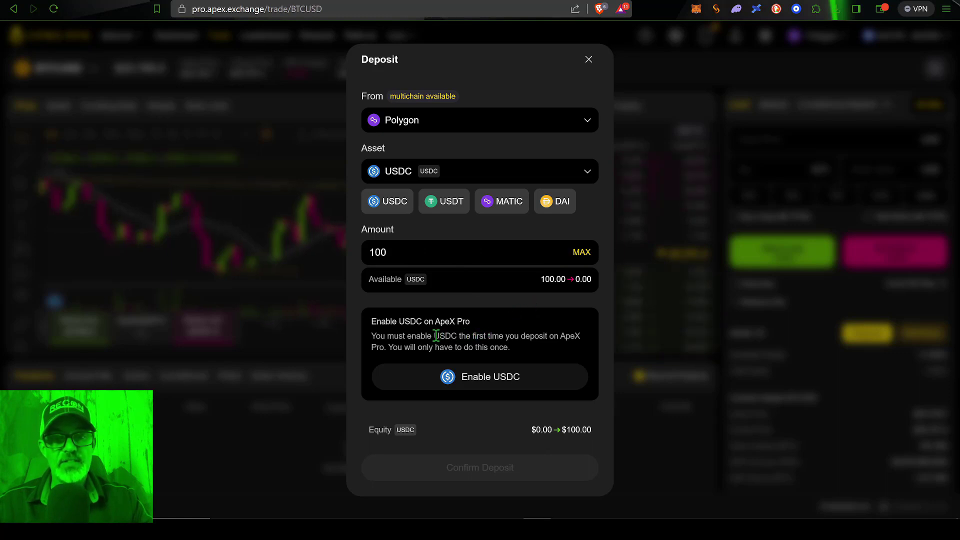
mouse_move(436, 337)
mouse_down()
mouse_move(573, 339)
mouse_move(574, 349)
mouse_up()
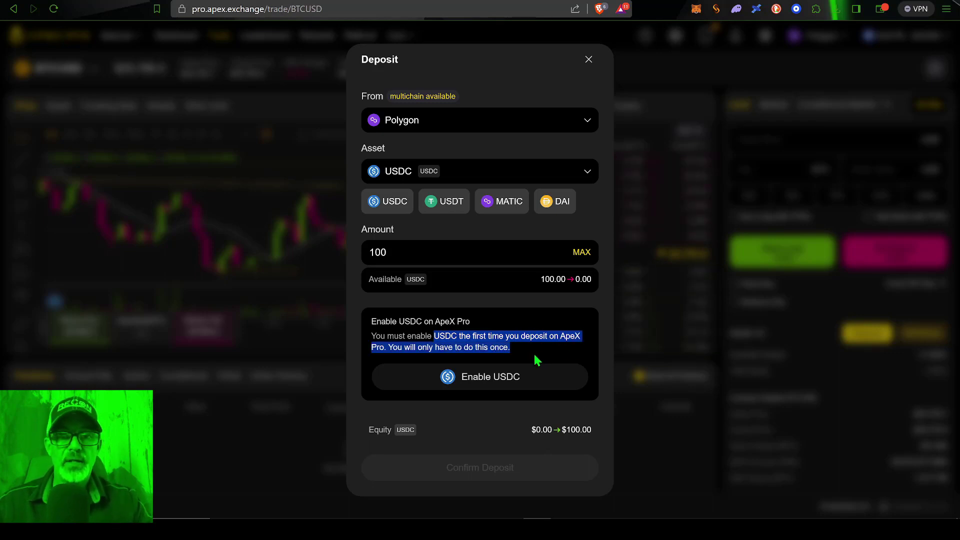
- Approve USDC spending, then confirm the 100 USDC deposit in Coinbase Wallet
click(494, 378)
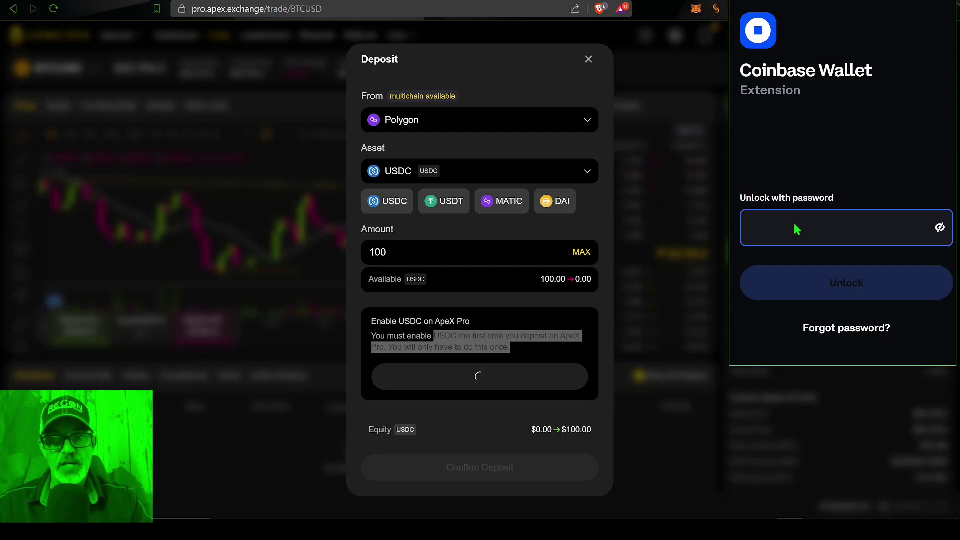
scroll(936, 105, down, 1)
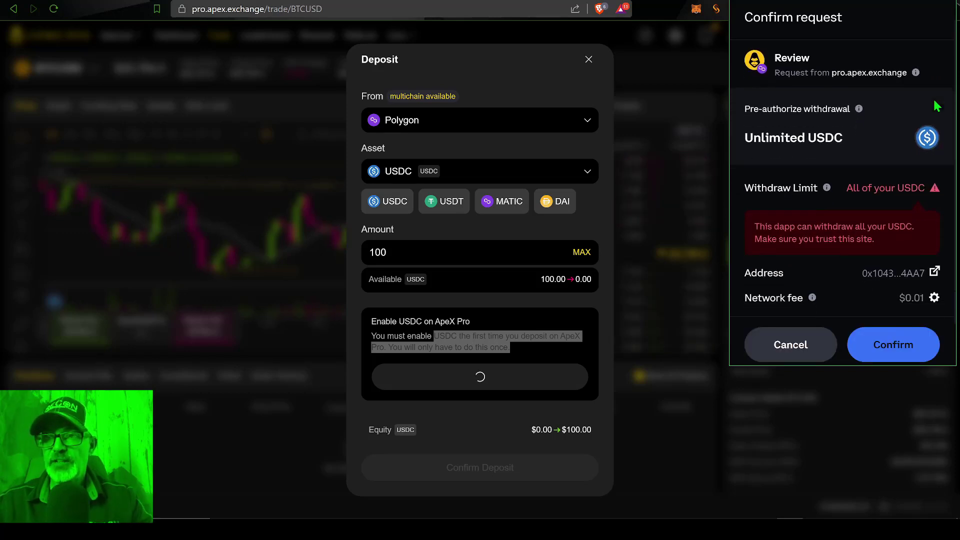
scroll(937, 106, down, 2)
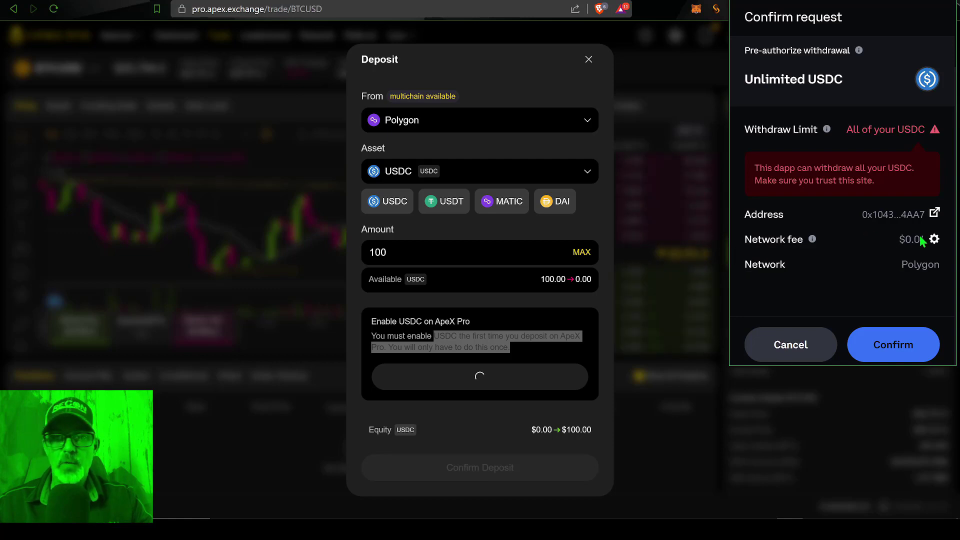
click(897, 351)
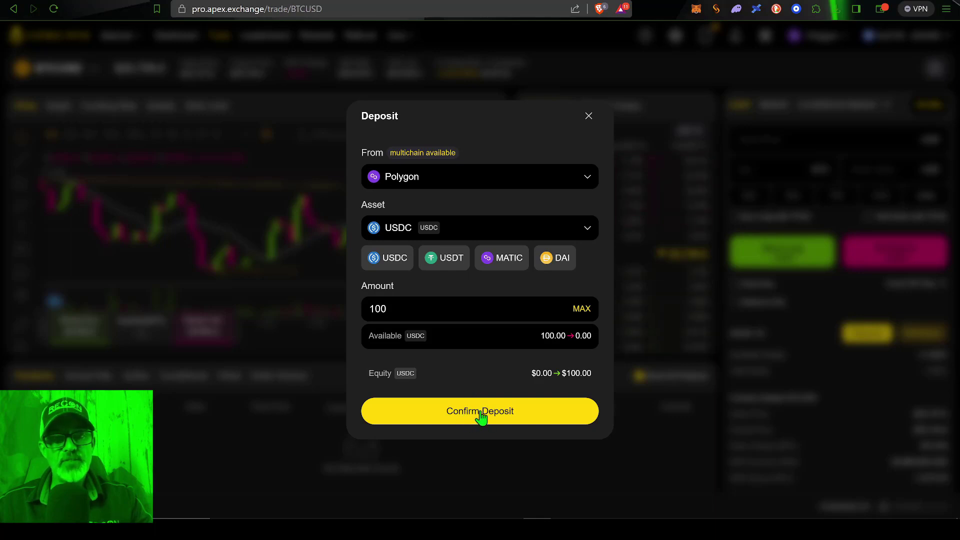
click(480, 413)
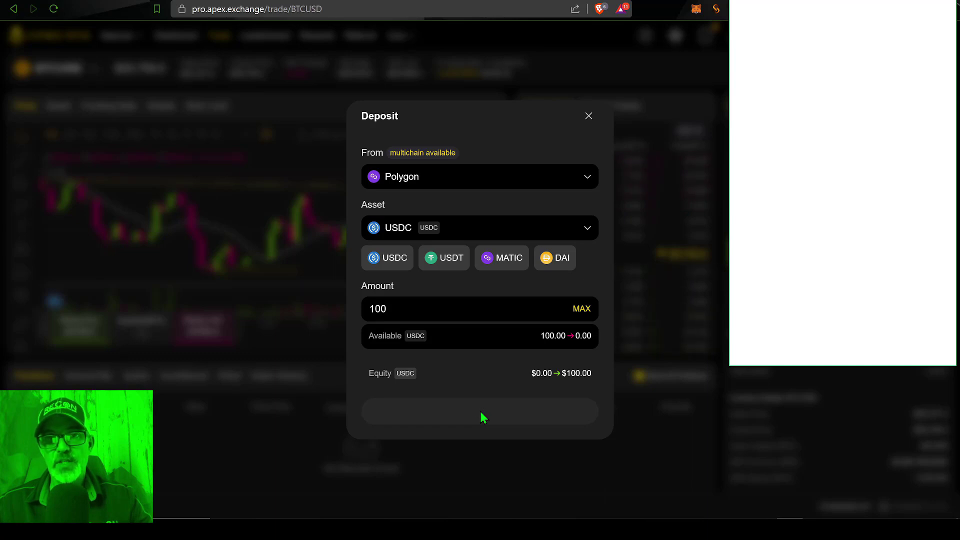
scroll(925, 87, down, 1)
scroll(925, 86, down, 1)
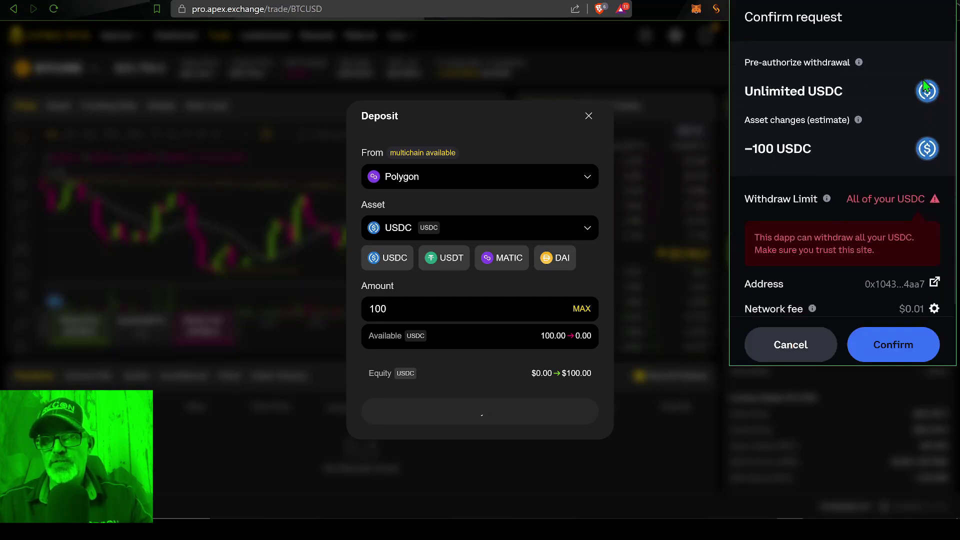
scroll(925, 86, down, 1)
scroll(925, 84, down, 1)
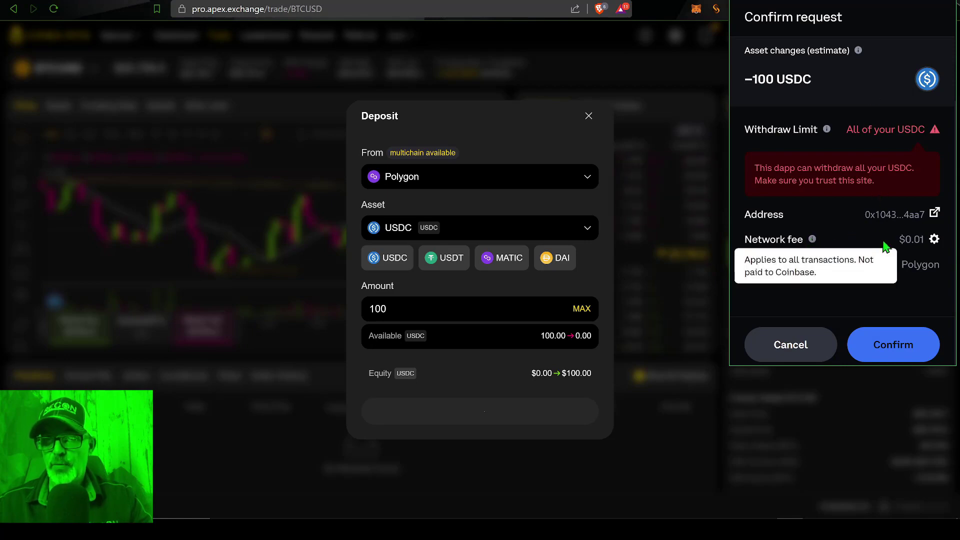
click(900, 344)
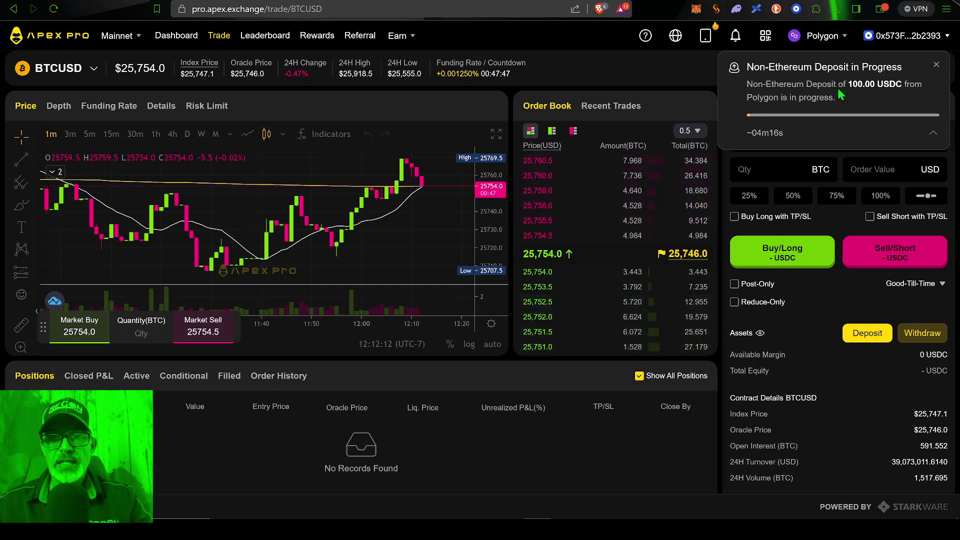